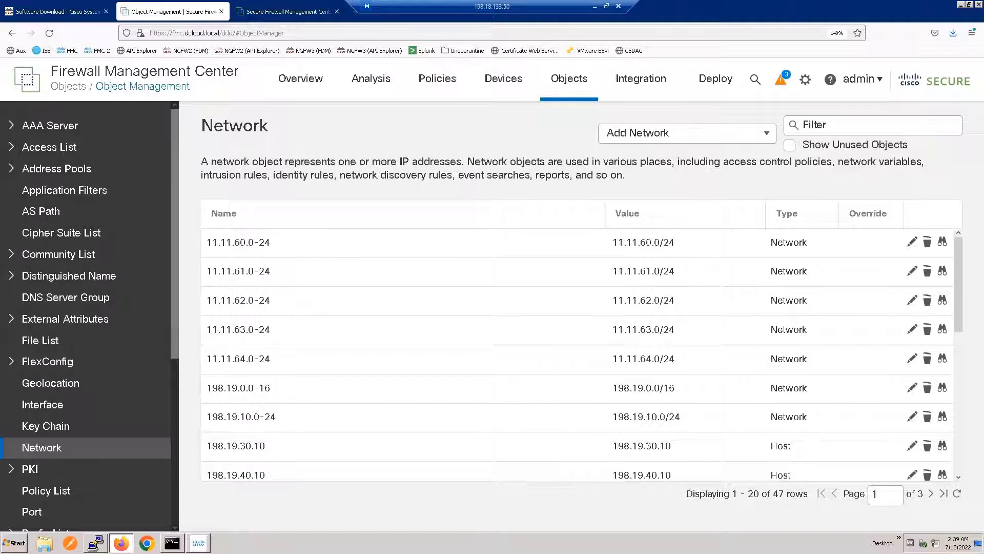
- Expand the Access List object types in the Object Management sidebar
click(12, 150)
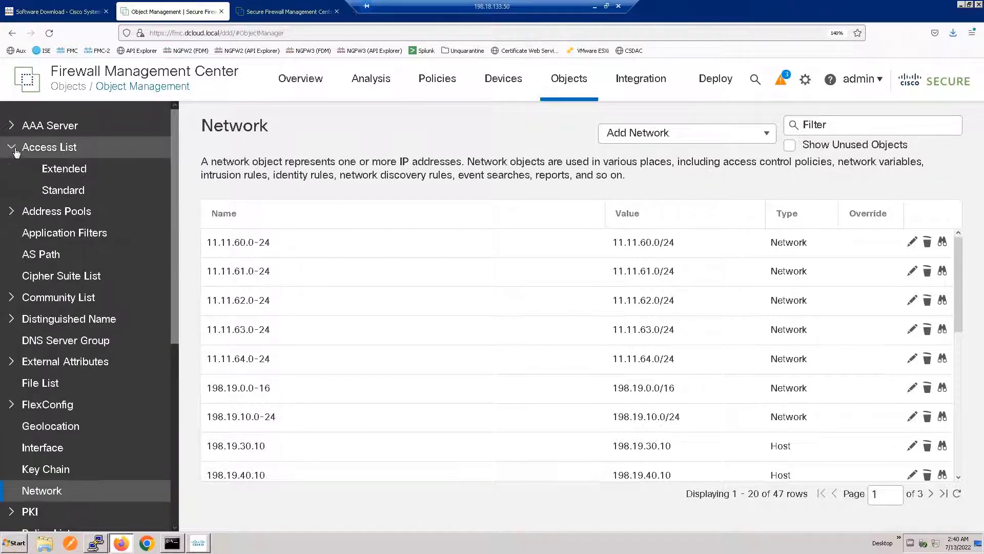
- Start a new extended access list entry and view its Application matching criteria
click(79, 171)
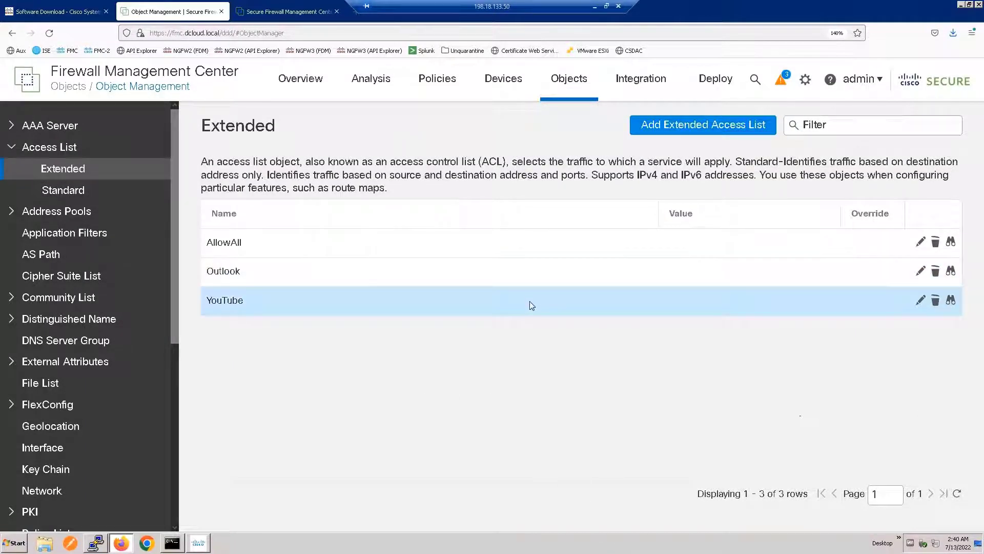
click(728, 129)
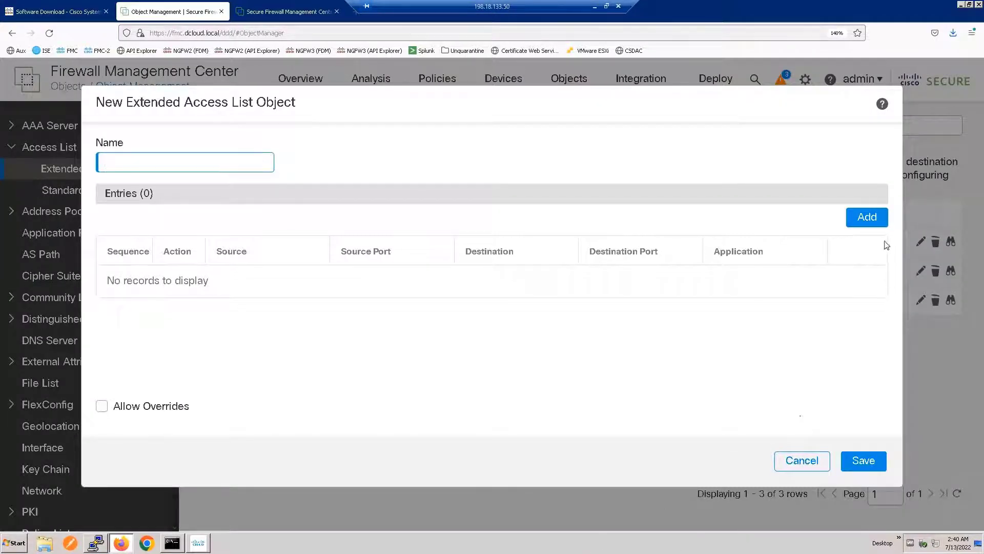
click(867, 218)
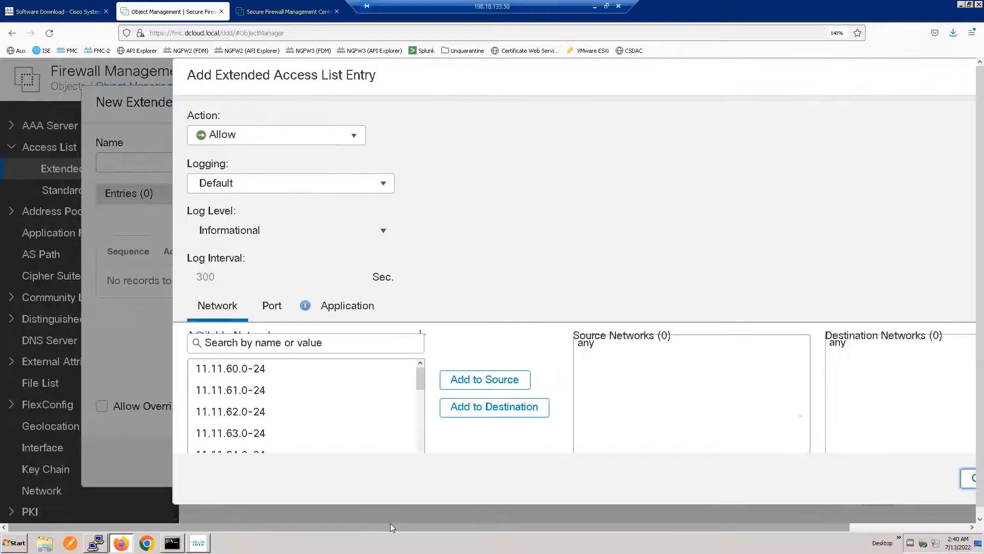
scroll(236, 193, down, 2)
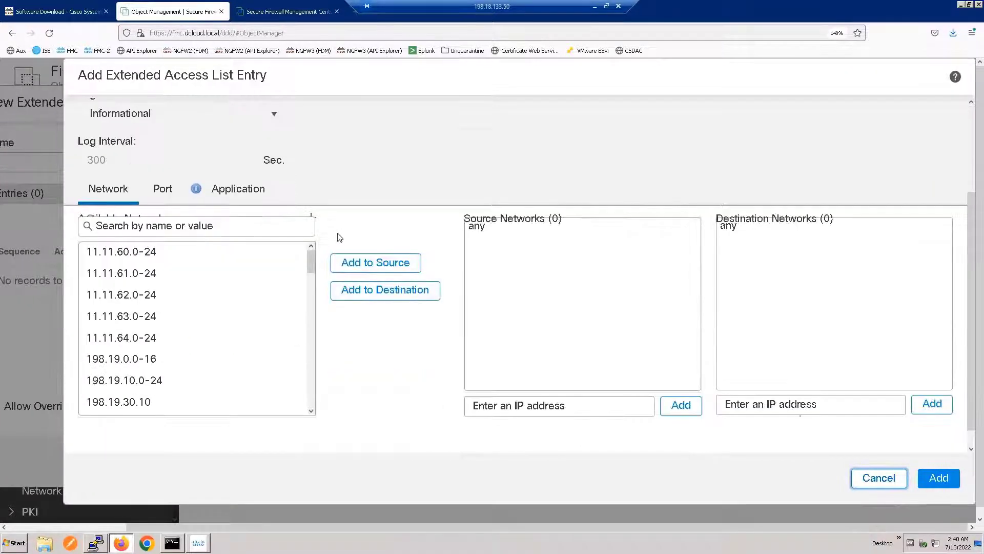
click(236, 190)
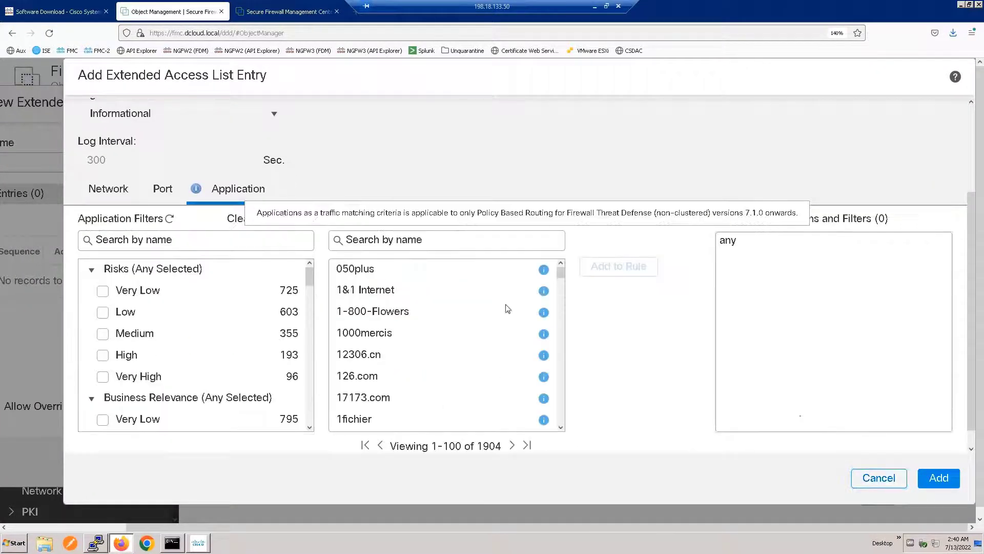
click(457, 276)
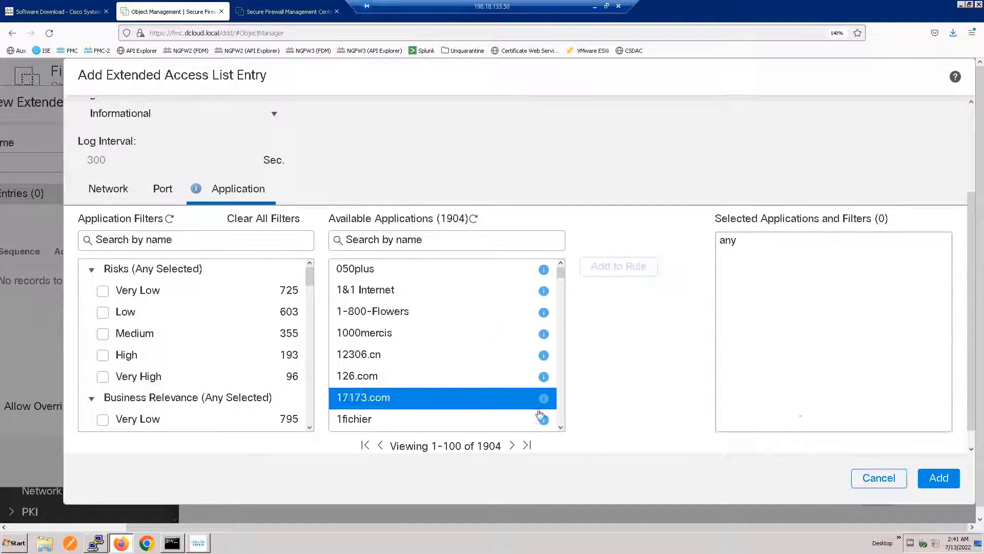
- Discard the draft entry and access list, then show the Route Map objects
click(889, 479)
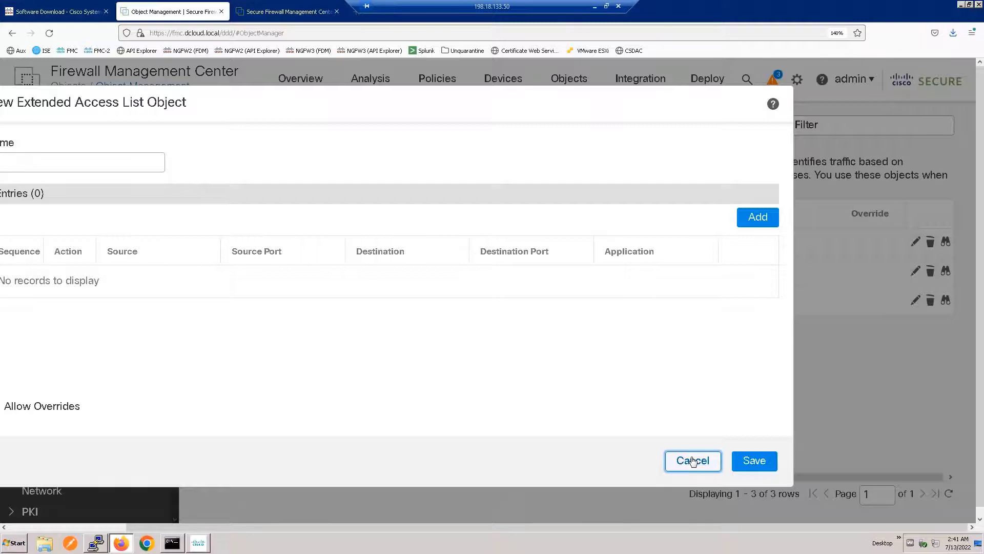
click(689, 462)
scroll(174, 469, down, 5)
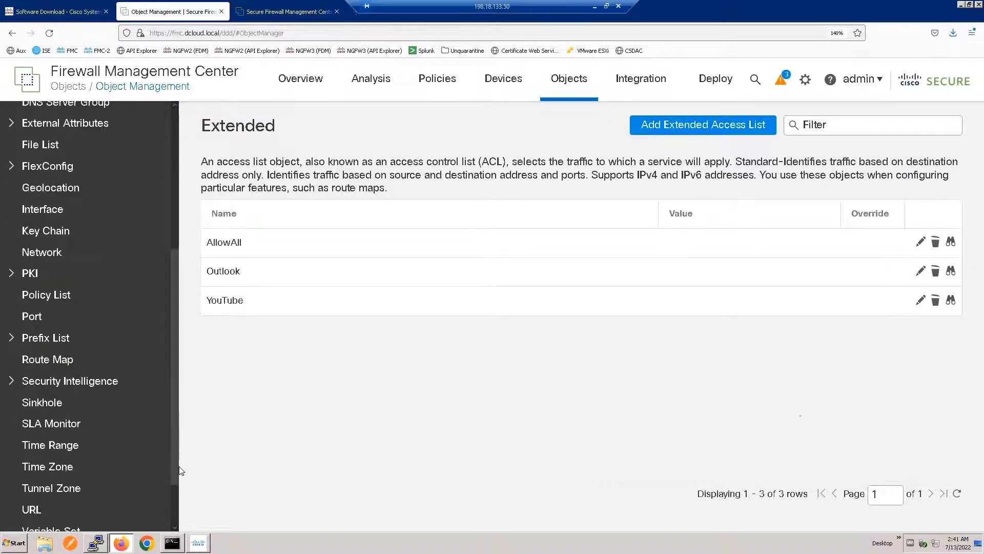
click(47, 355)
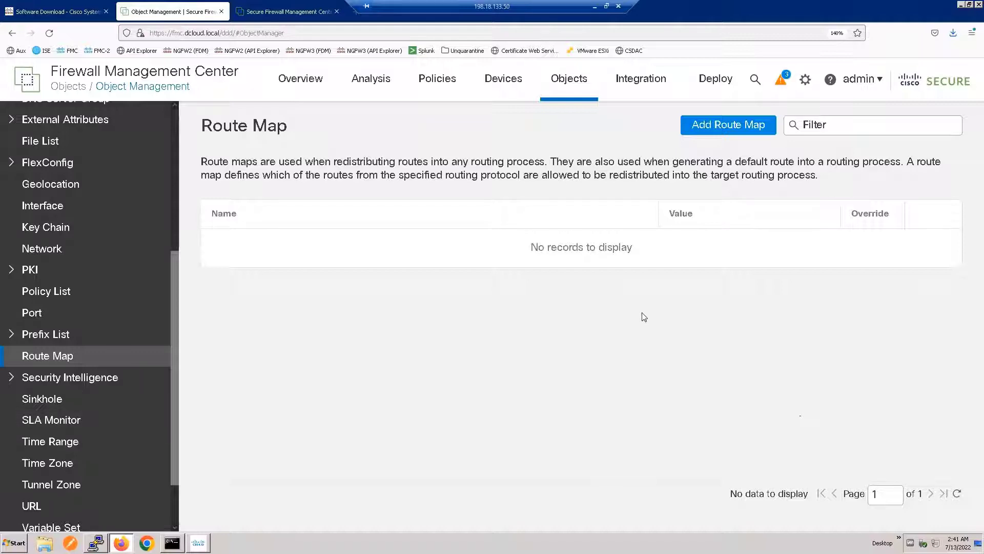
- On NGFW1, run show policy-route and show running-config interface GigabitEthernet 0/3
click(101, 544)
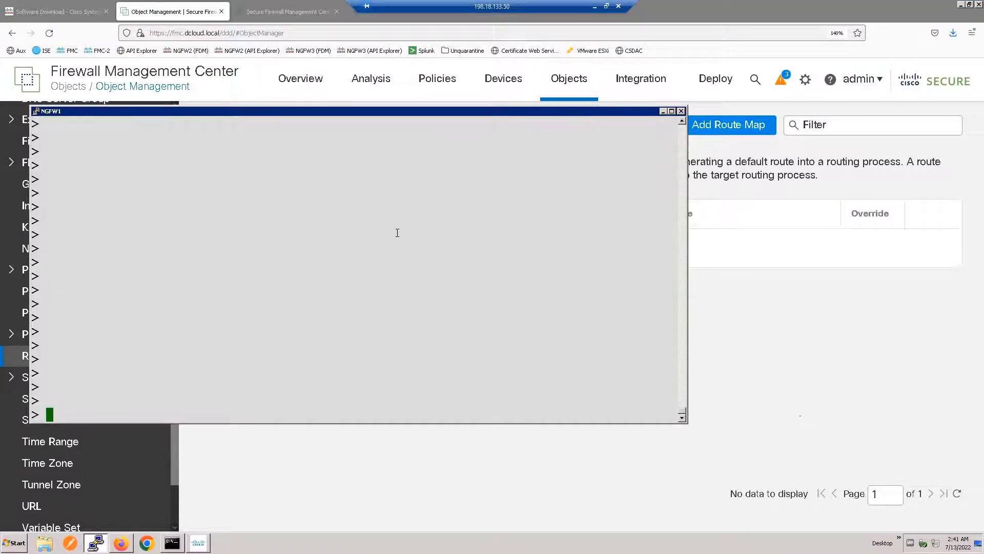
text(show policy-route)
key(Return)
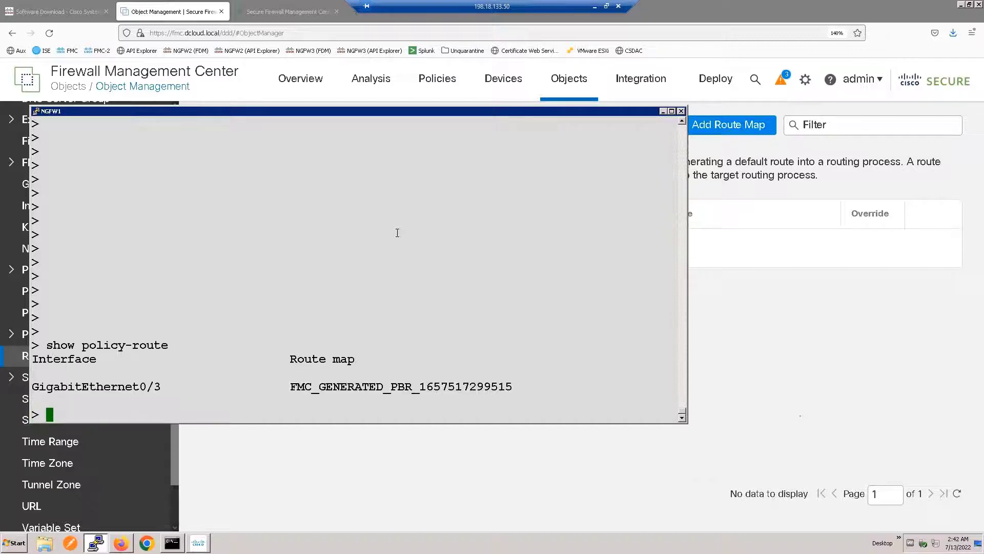
right_click(398, 232)
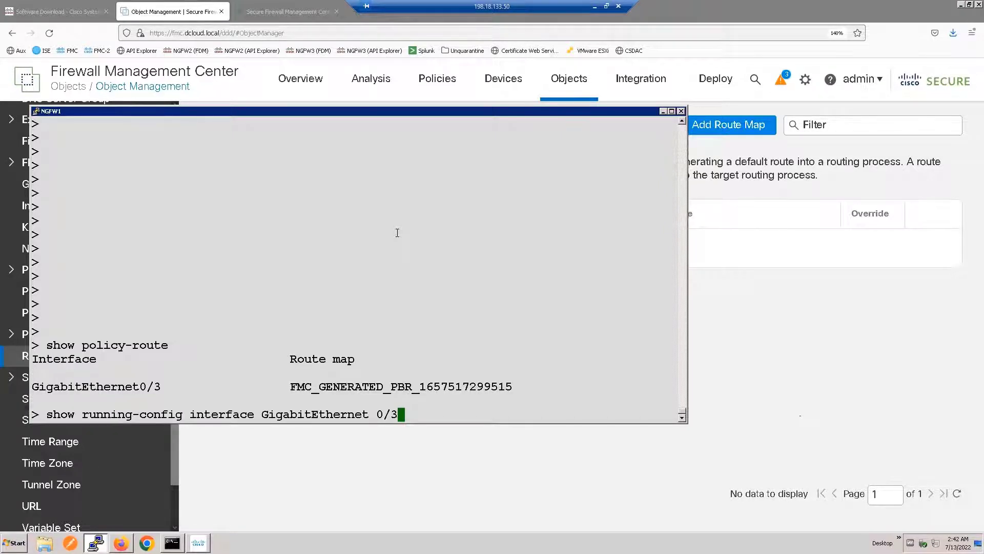
key(Return)
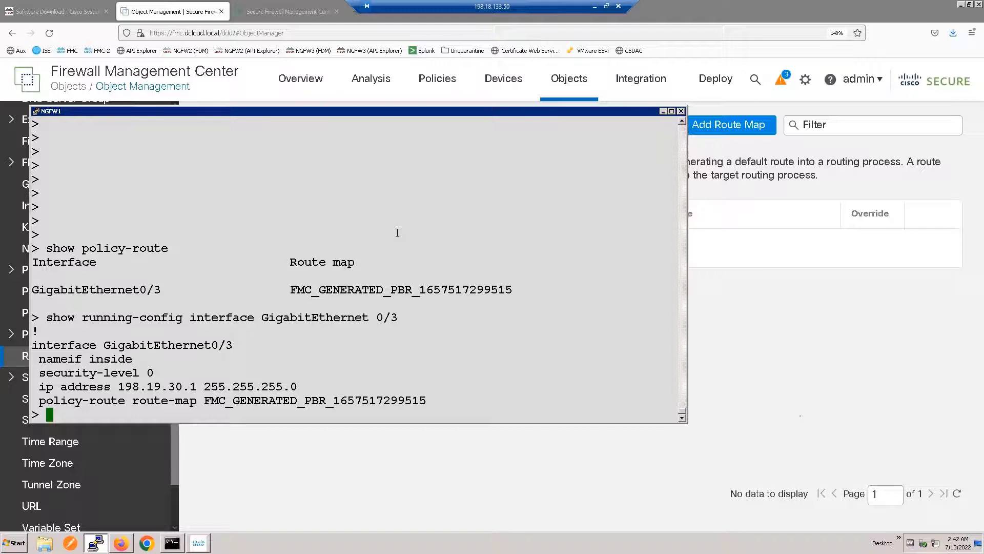
- Copy the inside interface's route-map line and run show route-map
triple_click(359, 401)
right_click(559, 332)
right_click(626, 178)
key(Return)
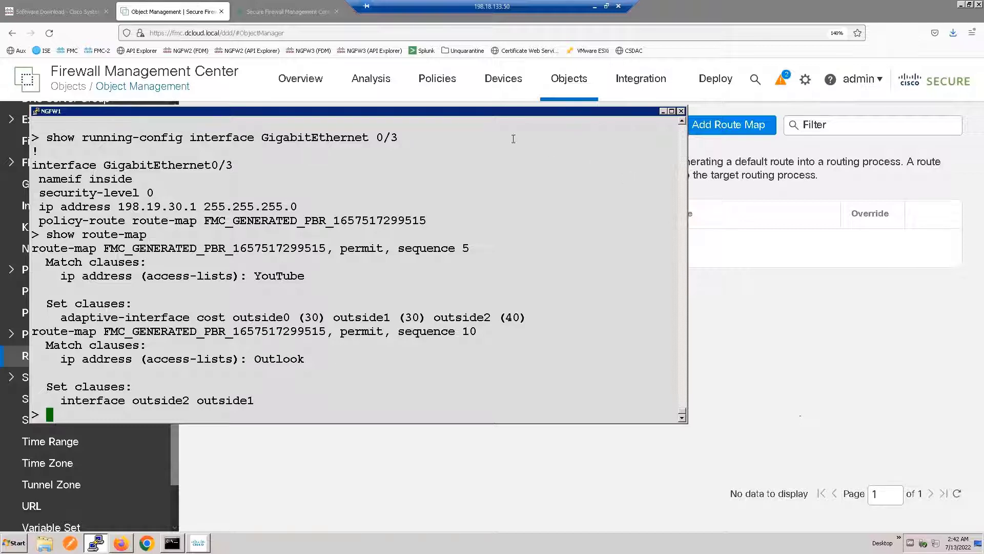
- Highlight the YouTube adaptive-interface costs and the Outlook outside2-then-outside1 egress order
drag(255, 276, 676, 277)
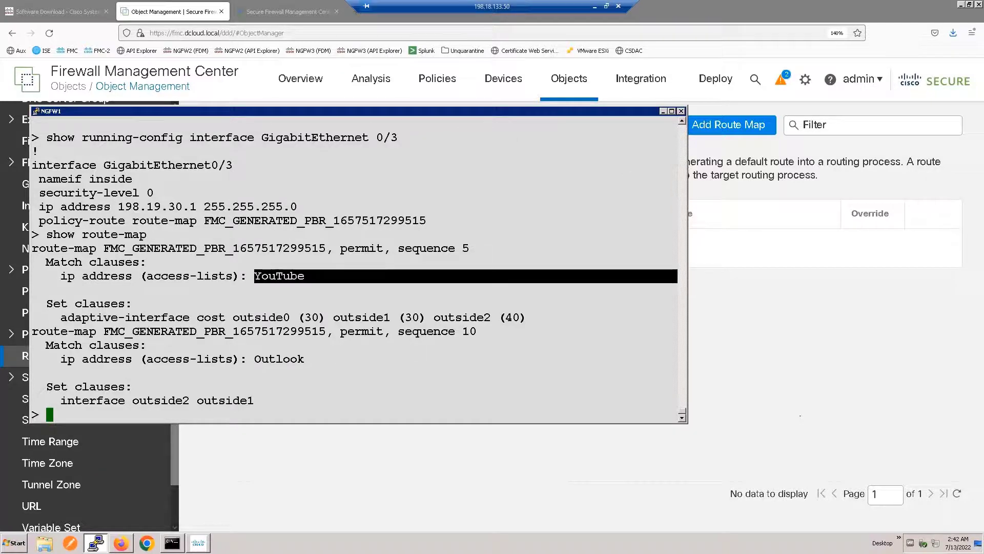
drag(233, 316, 677, 318)
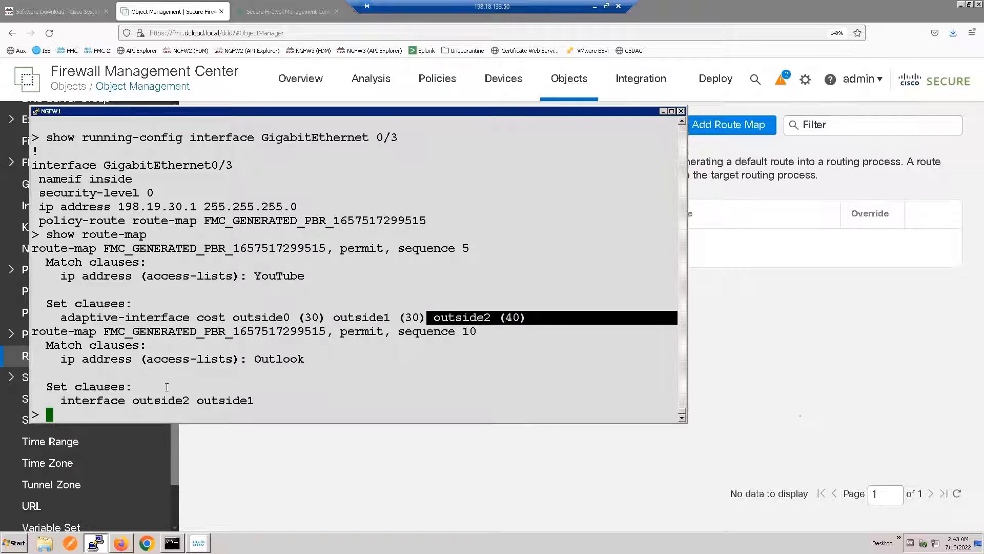
drag(254, 359, 677, 358)
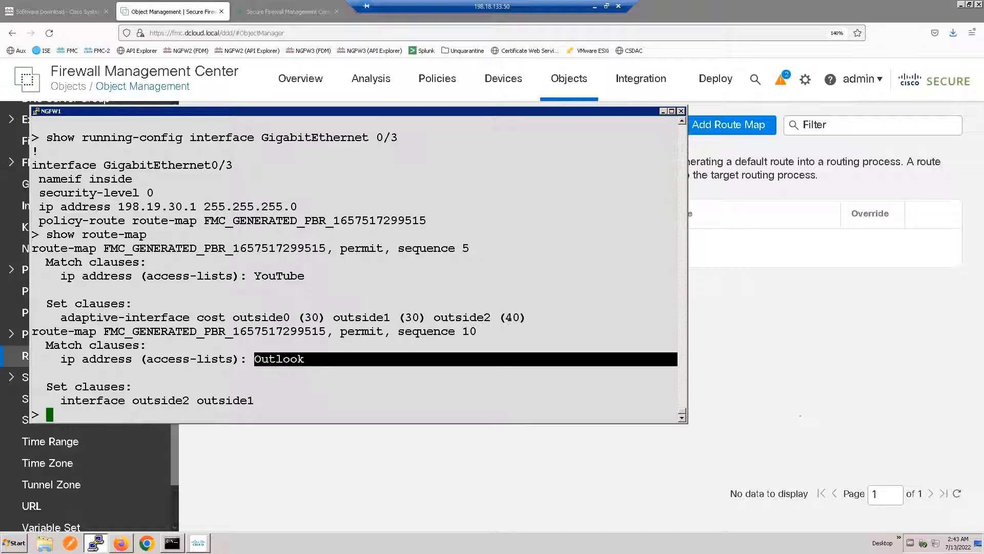
drag(60, 400, 677, 401)
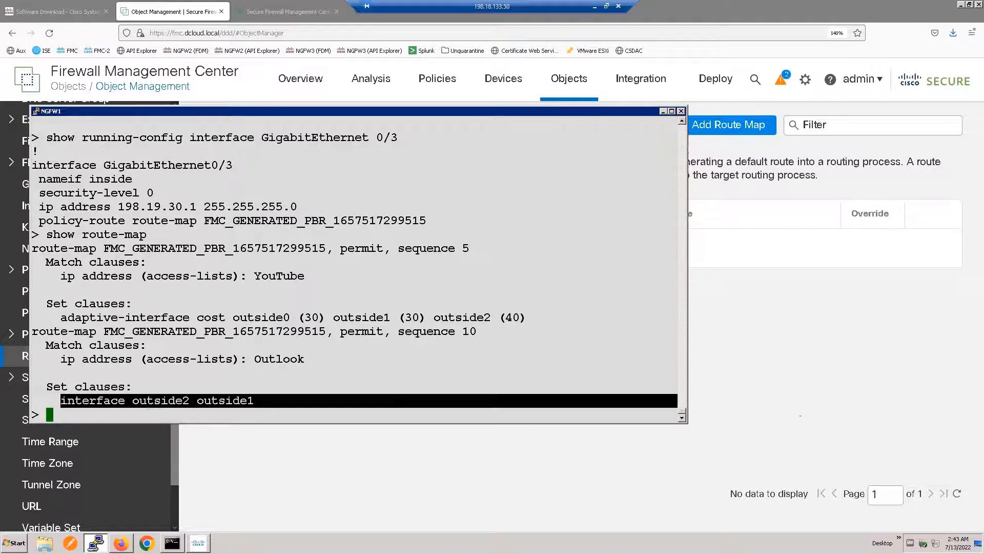
click(362, 330)
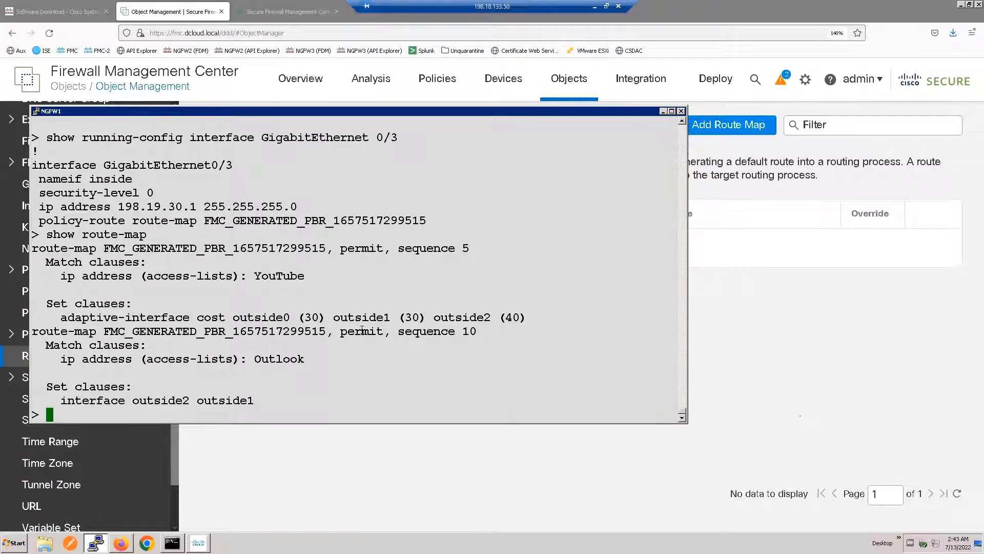
- Open NGFW1's device settings from Devices > Device Management
click(663, 111)
mouse_move(501, 88)
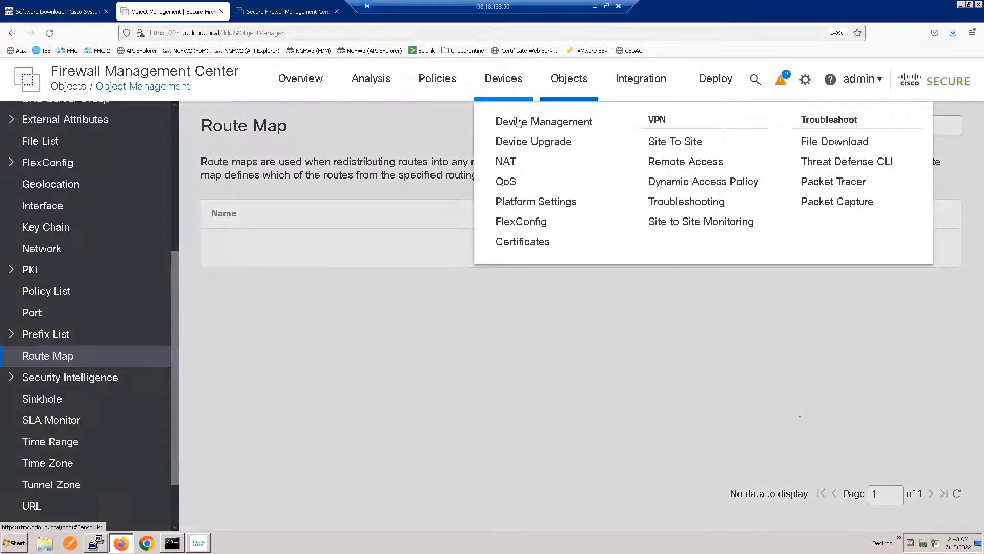
click(519, 121)
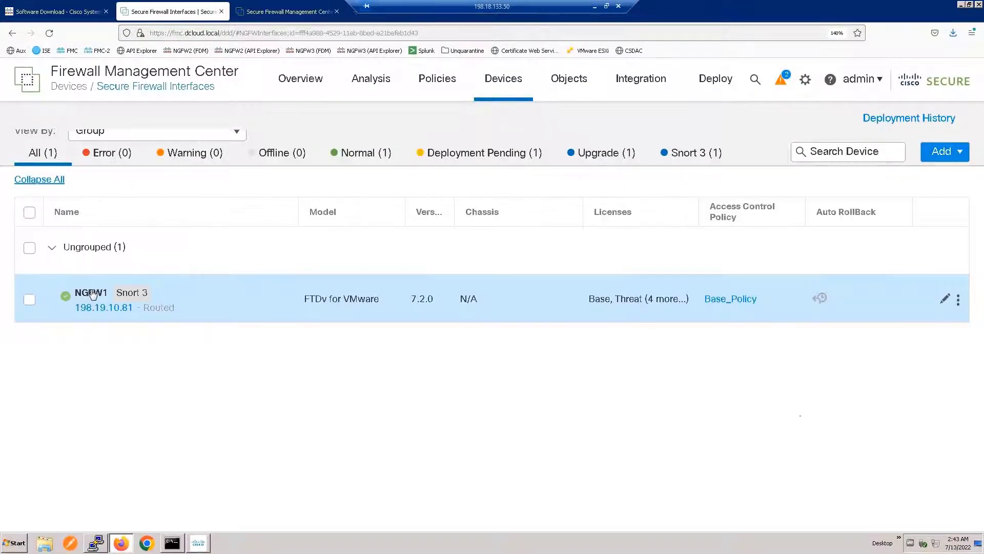
click(92, 293)
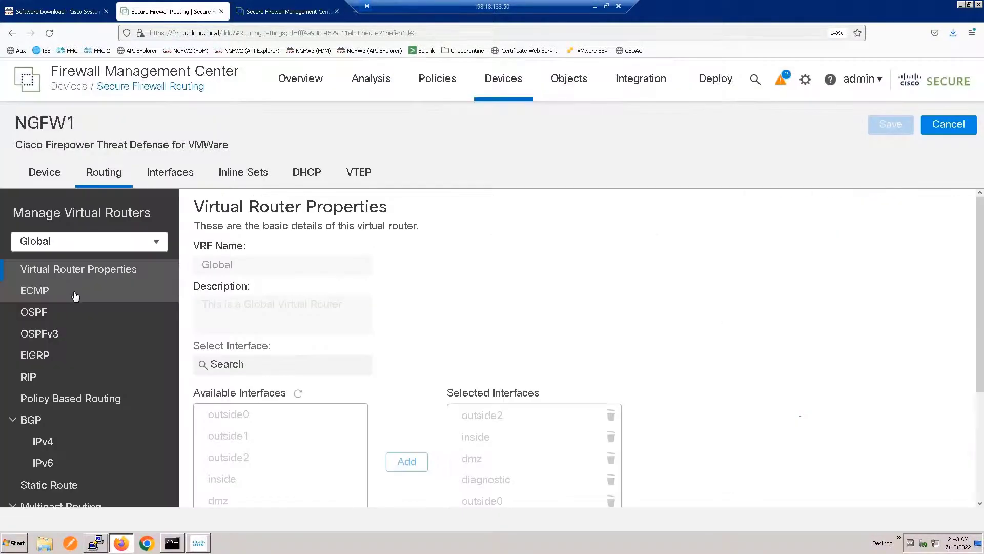
- Review NGFW1's ECMP groups, static routes and policy-based routing, then its interfaces
click(74, 296)
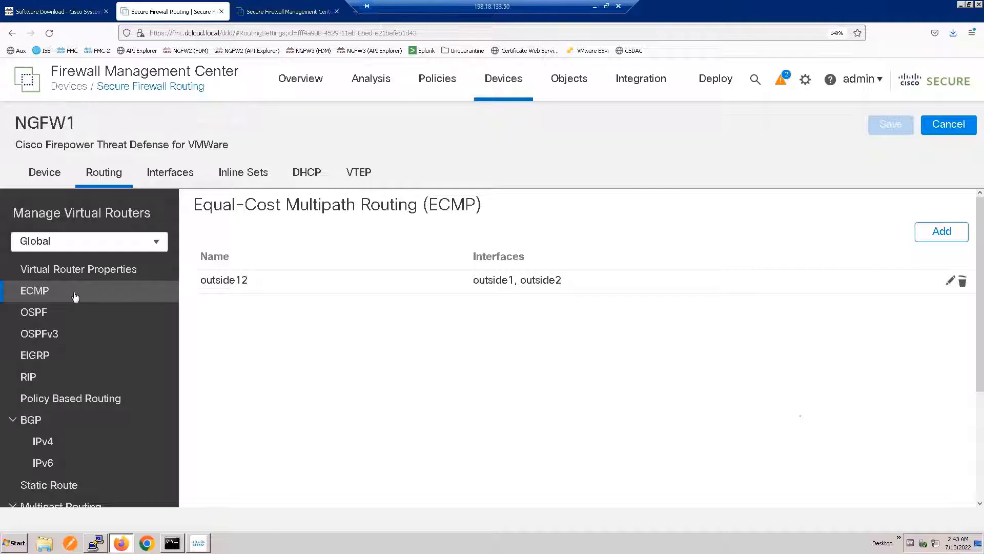
click(72, 486)
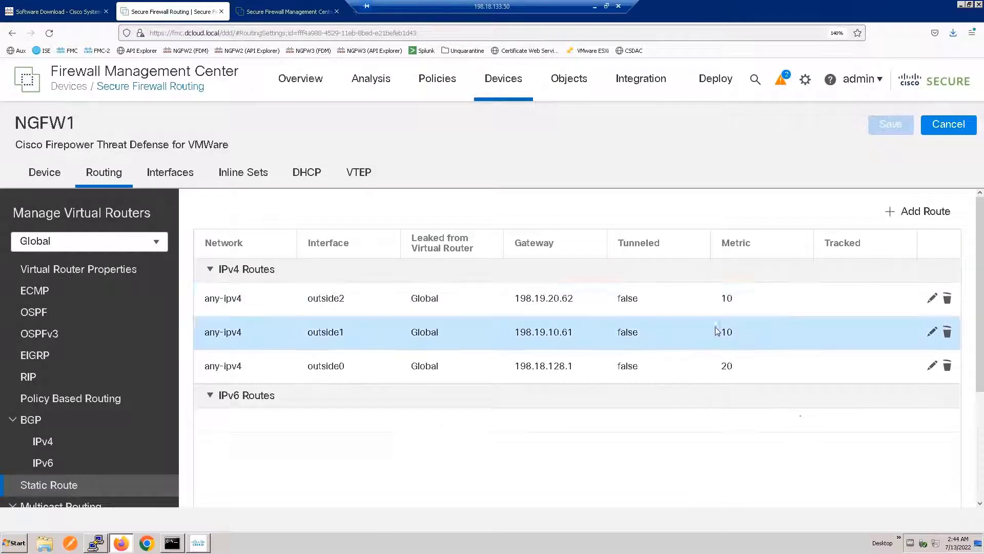
click(78, 405)
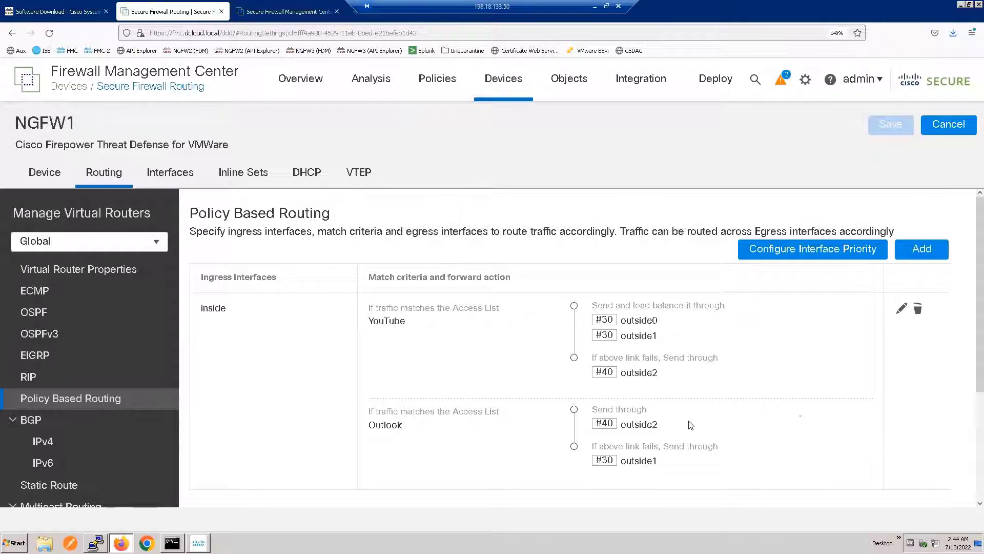
click(163, 176)
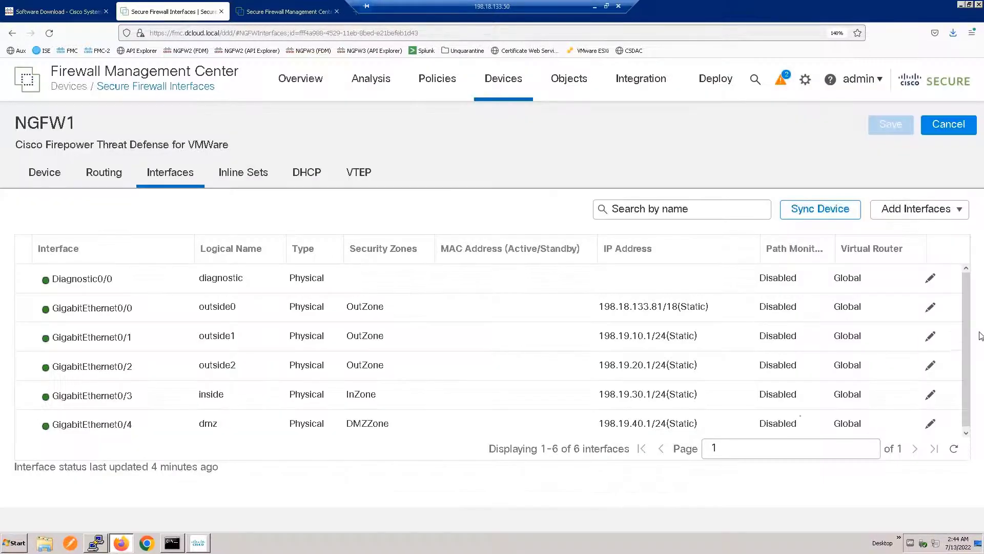
- Enable path monitoring on outside0 (GigabitEthernet0/0) with Next-hop of default route (Auto) monitoring
click(931, 306)
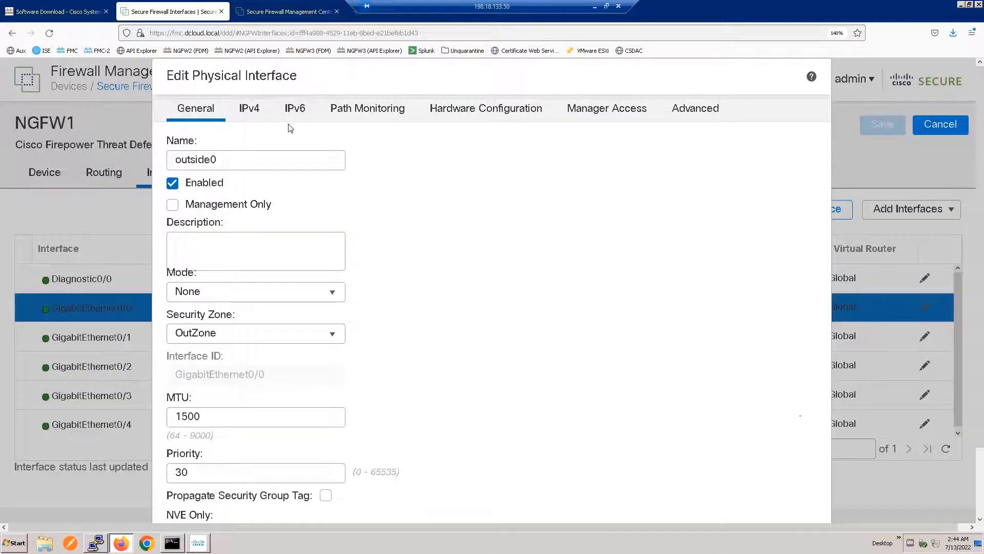
click(389, 114)
click(172, 139)
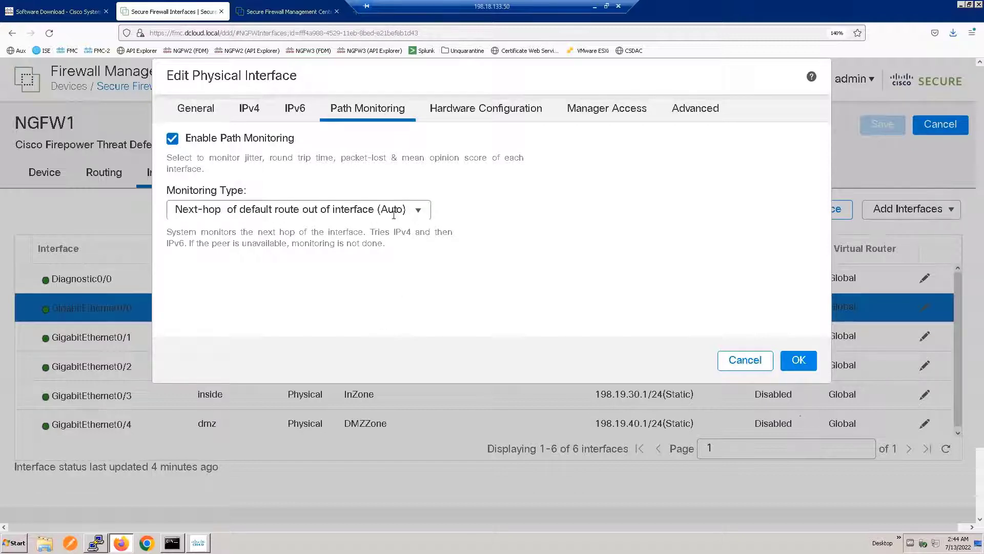
drag(370, 232, 405, 258)
click(420, 301)
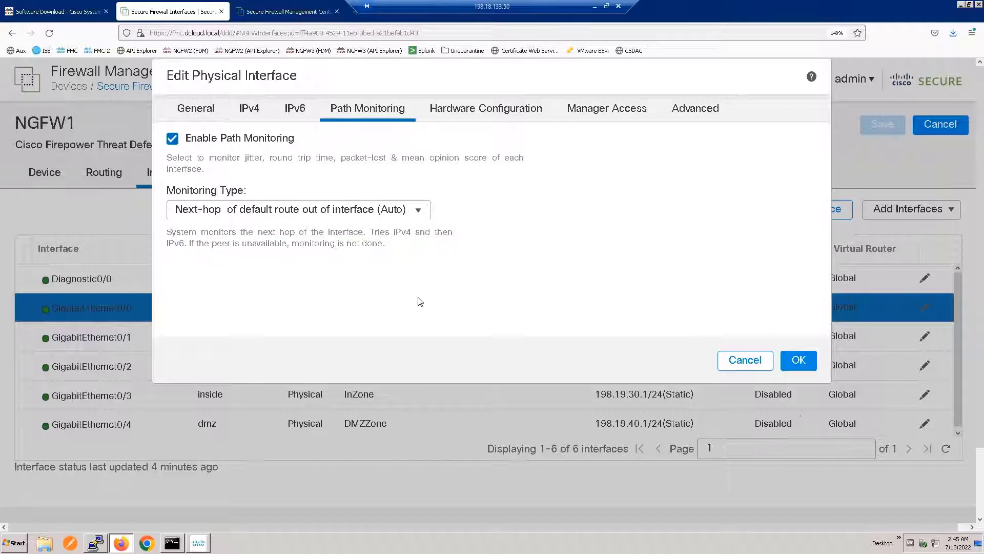
click(418, 211)
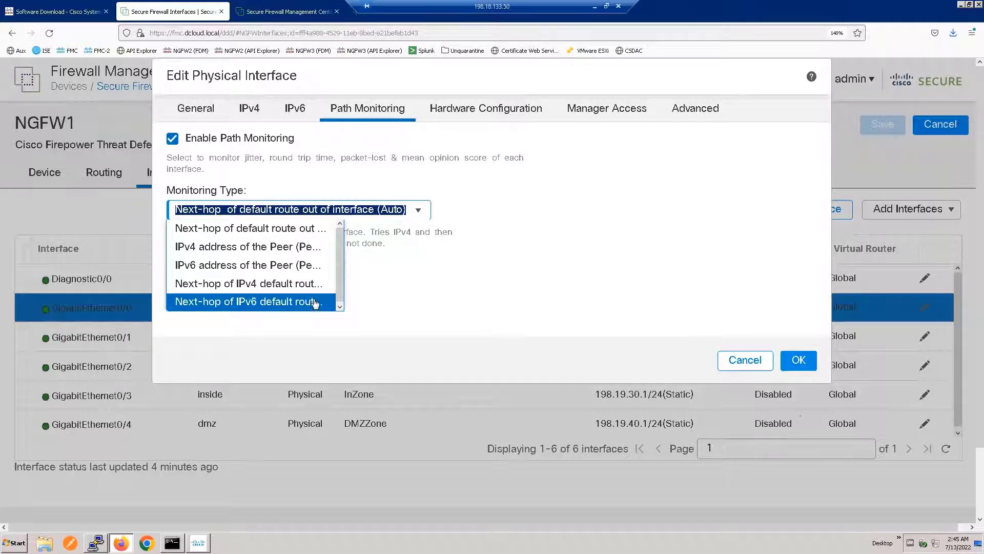
click(313, 247)
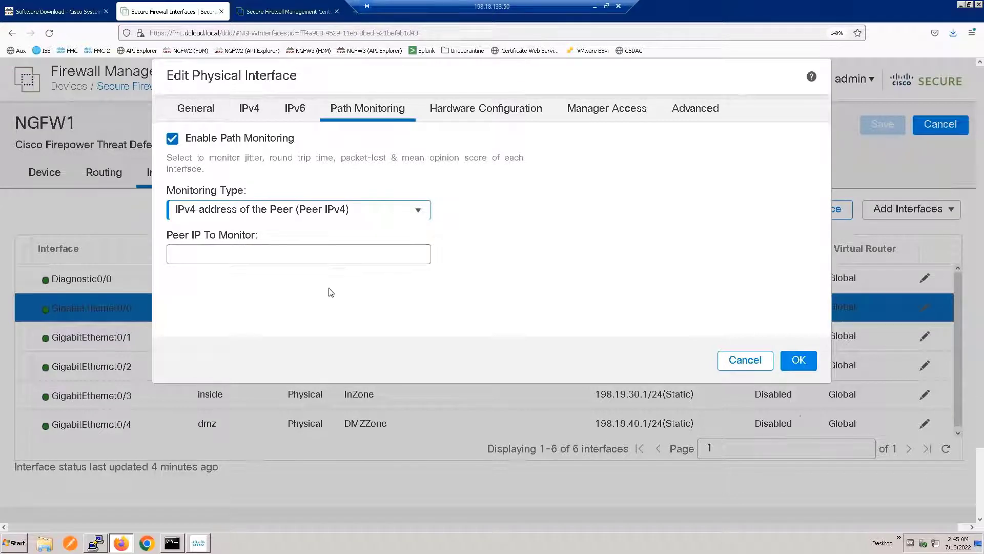
click(419, 216)
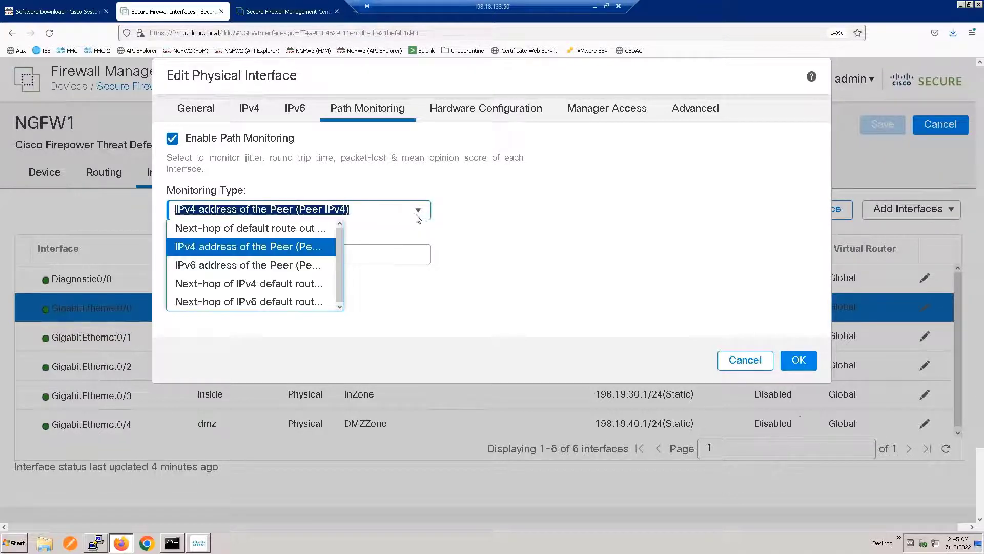
click(295, 229)
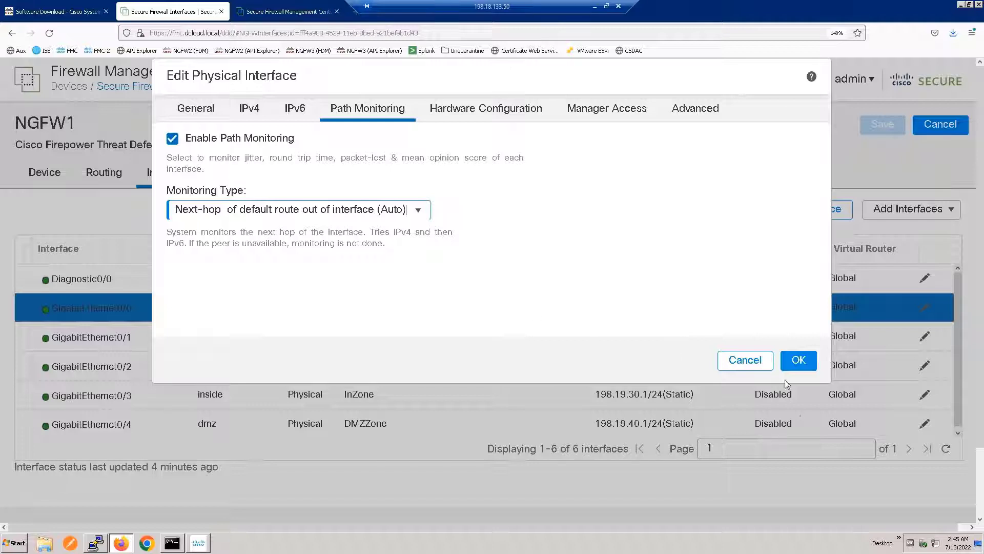
click(799, 361)
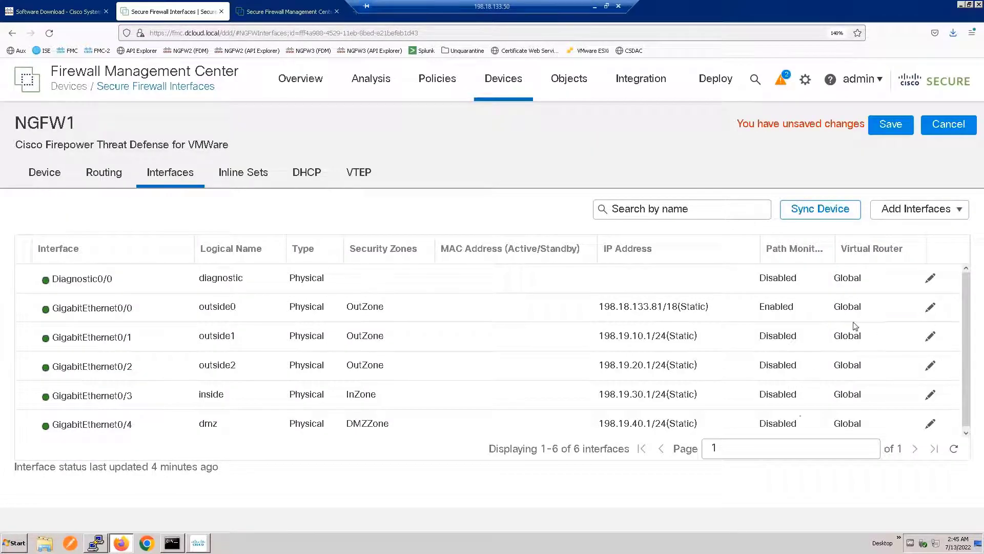
- Enable path monitoring on outside1 (GigabitEthernet0/1)
click(930, 337)
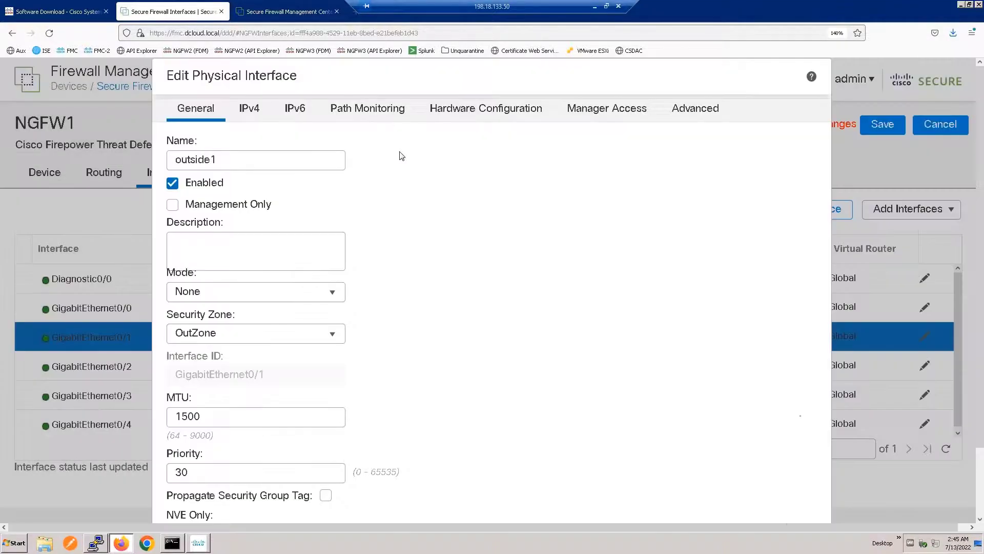
click(391, 113)
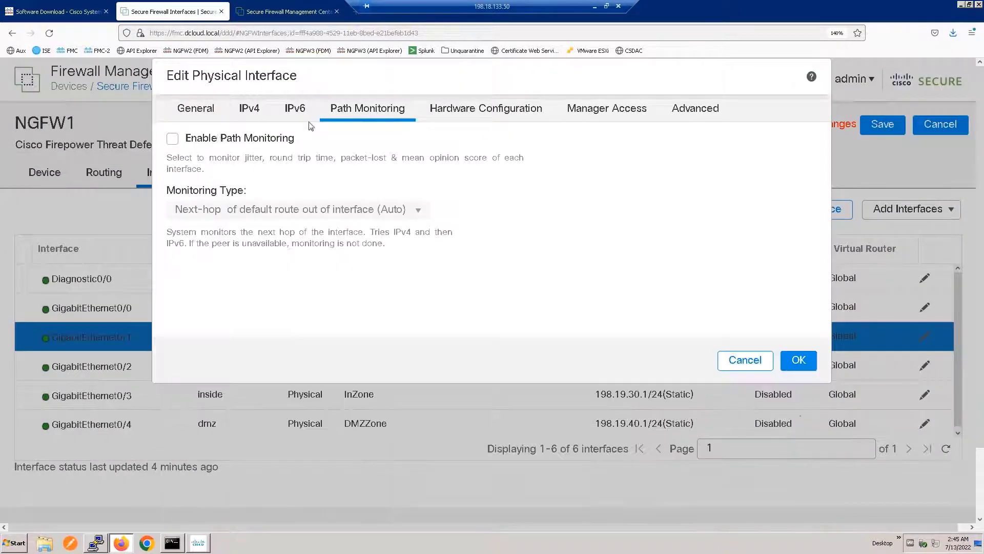
click(172, 139)
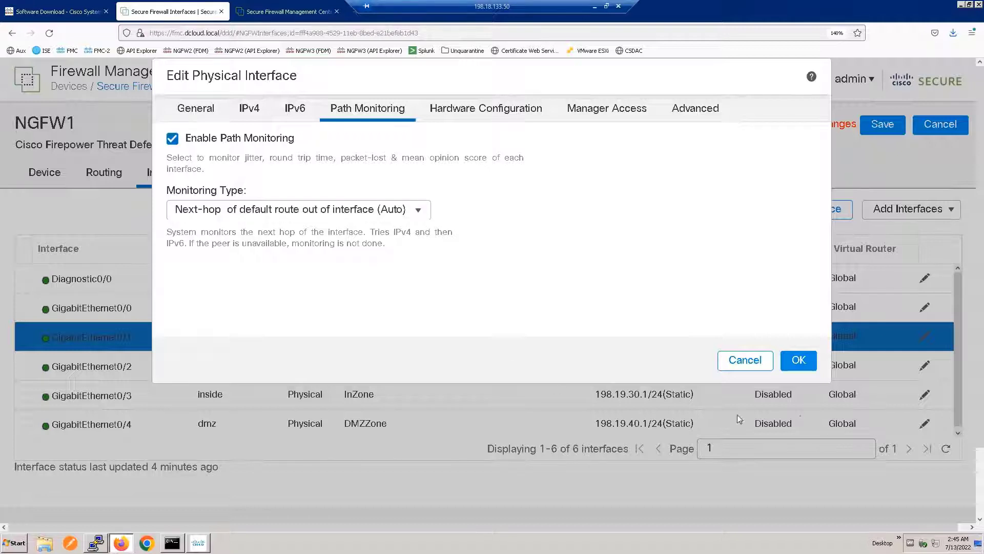
click(798, 360)
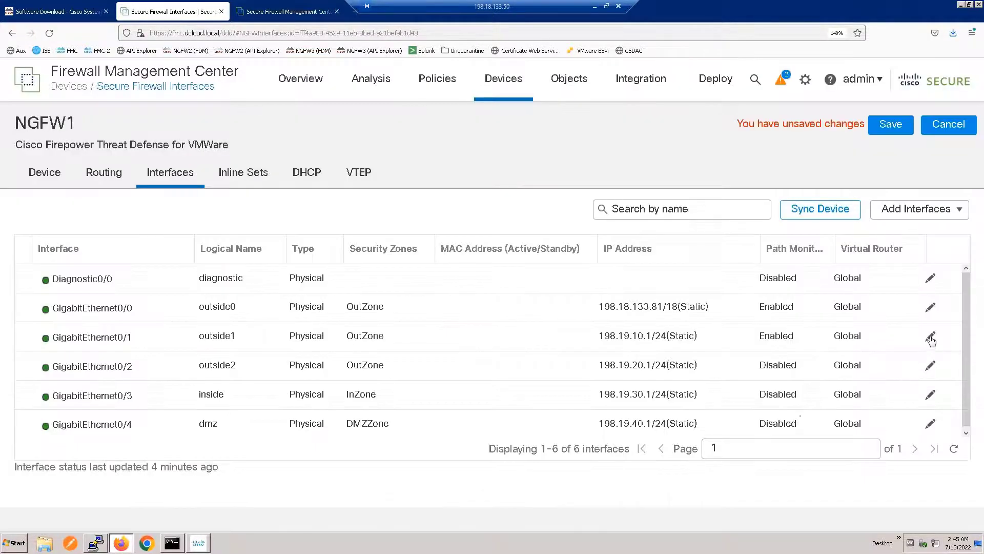
- Enable path monitoring on outside2 (GigabitEthernet0/2)
click(931, 367)
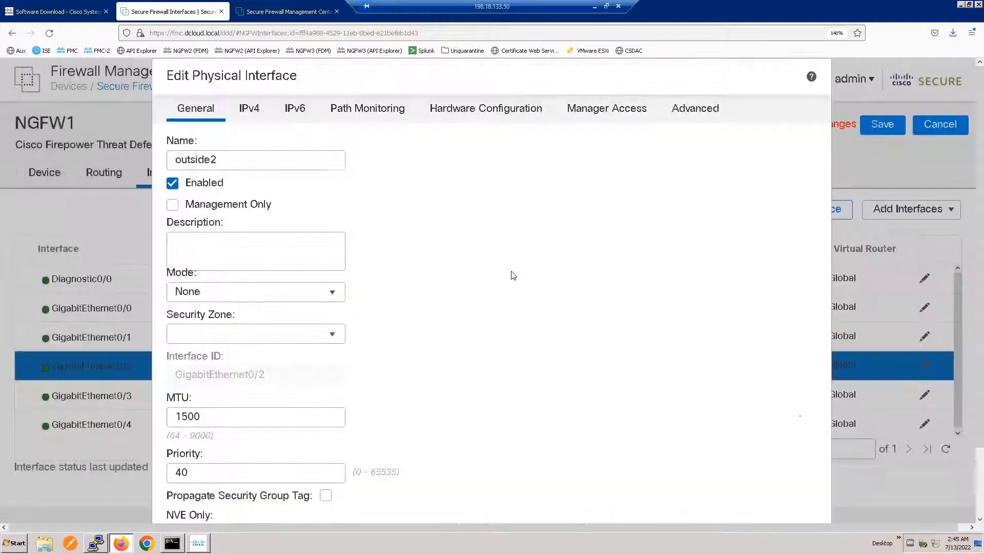
click(367, 108)
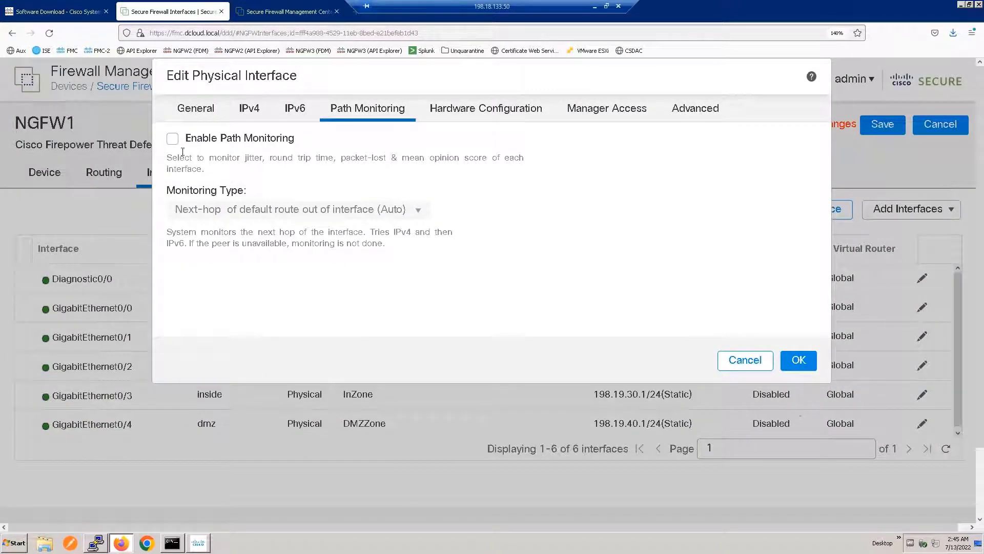
click(172, 138)
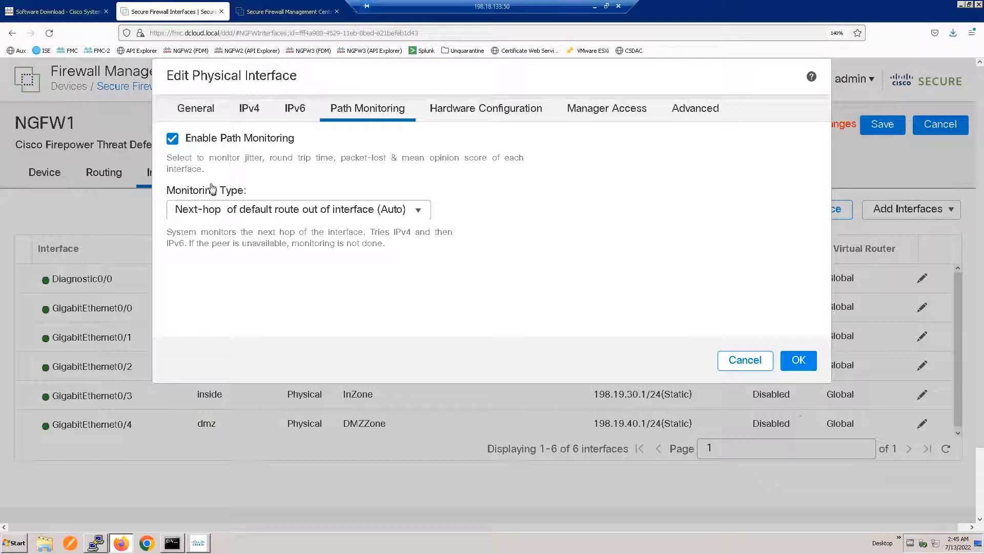
click(796, 360)
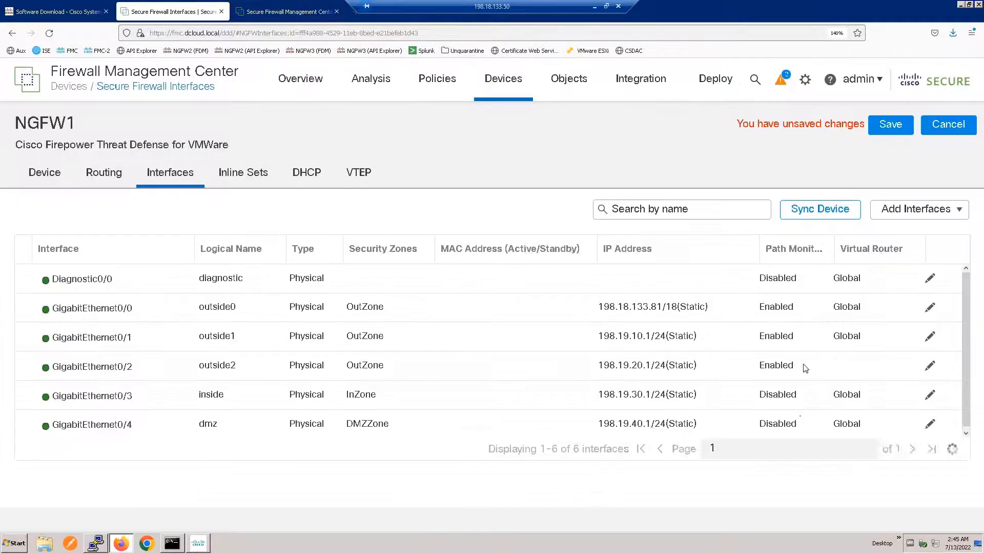
- Save the interface changes and go to Routing > Policy Based Routing
click(892, 127)
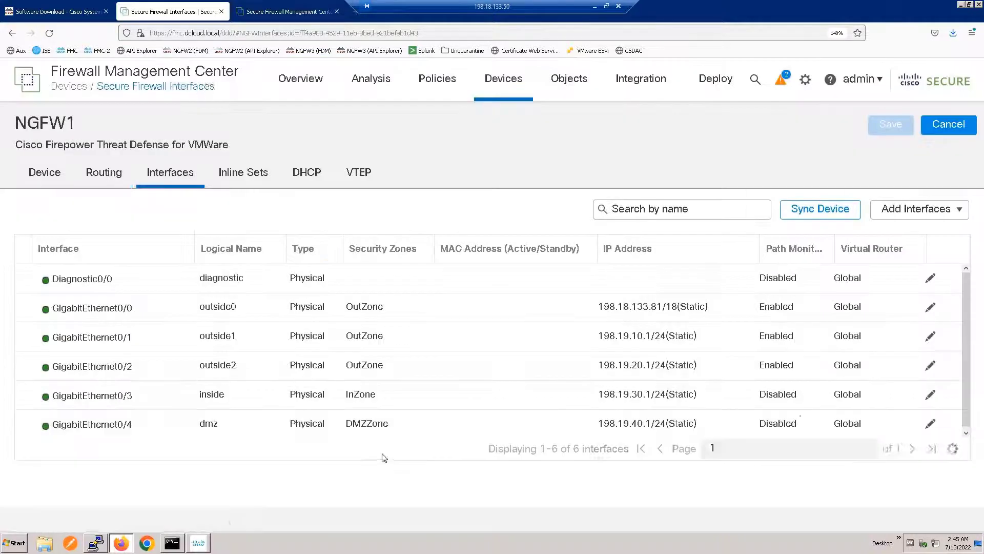
click(112, 183)
click(52, 398)
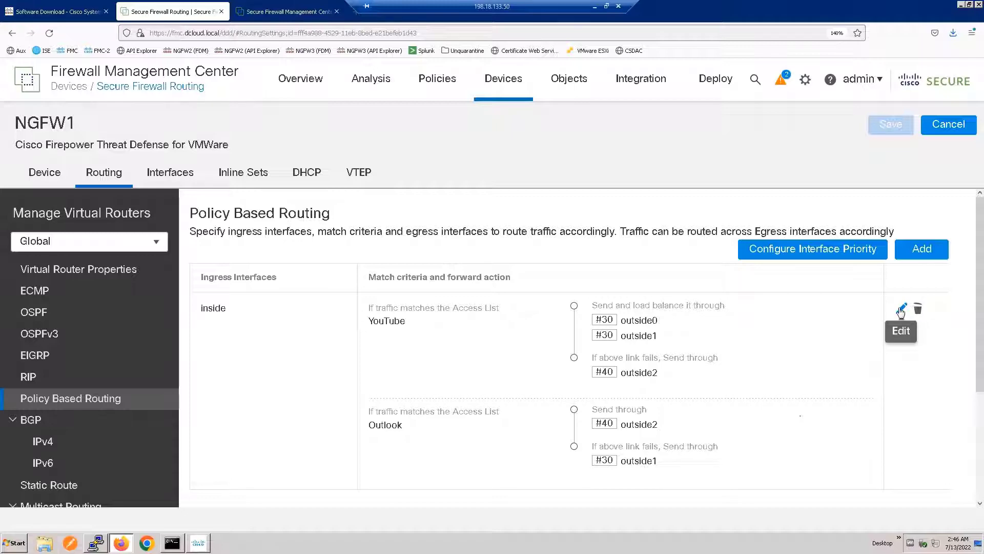
- In the inside PBR rule, set YouTube's interface ordering to Minimal Jitter
click(900, 310)
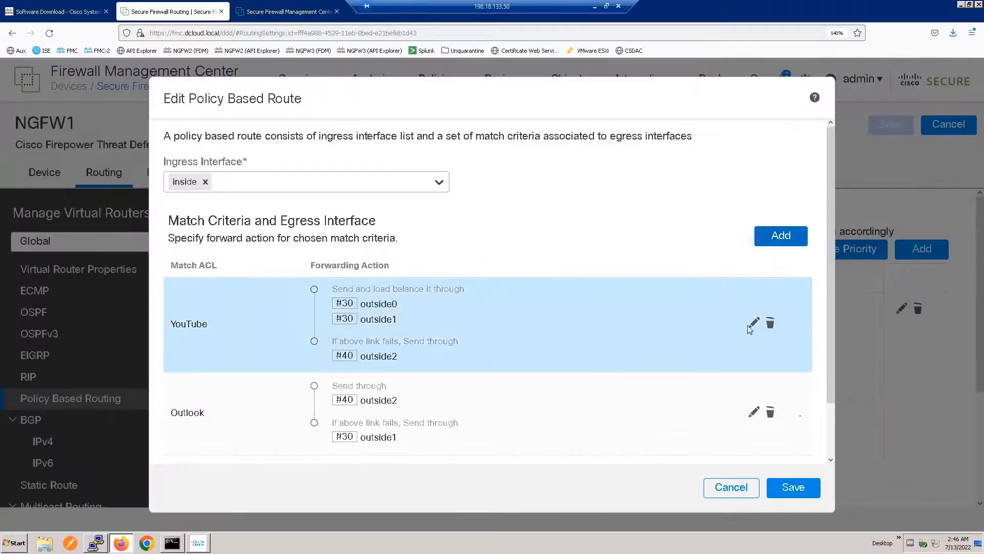
click(755, 327)
click(458, 201)
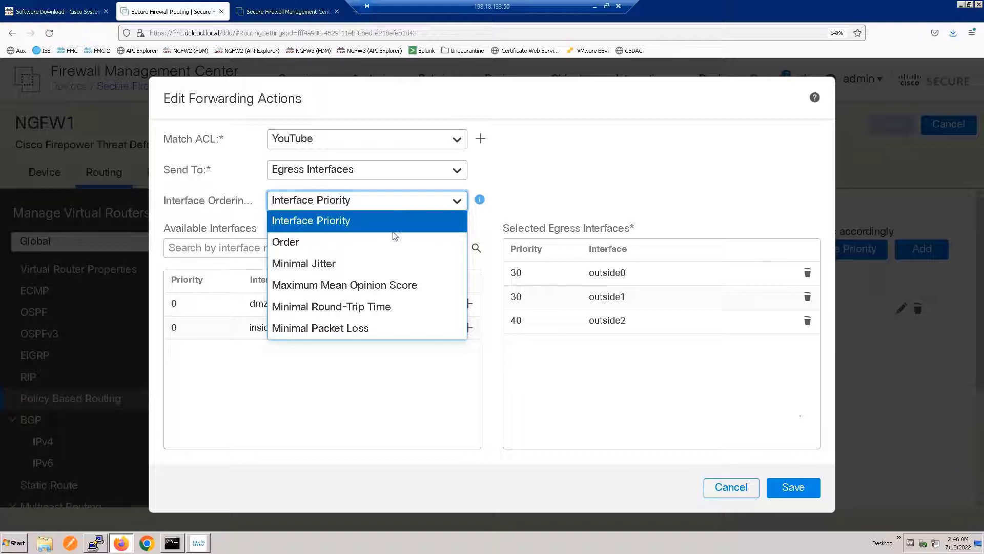
click(377, 274)
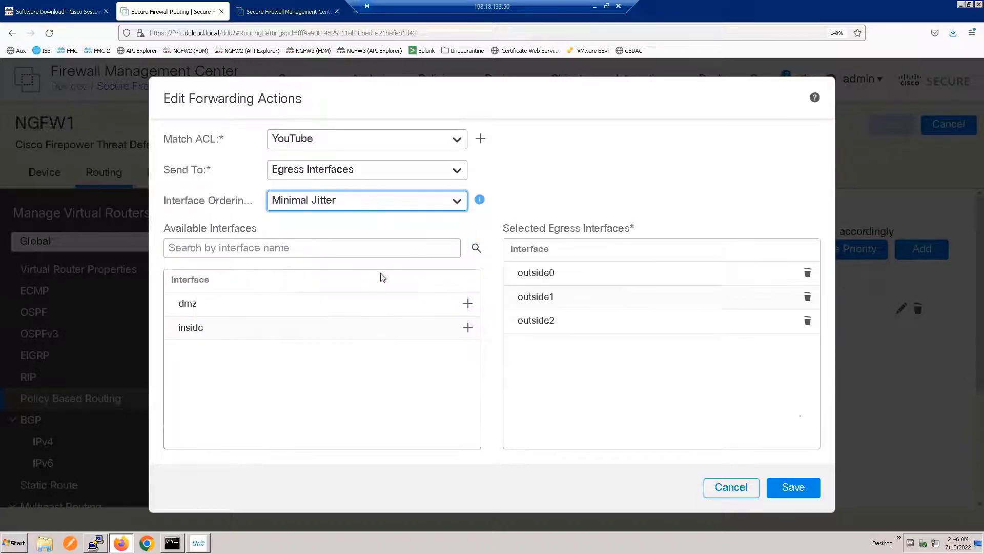
click(794, 487)
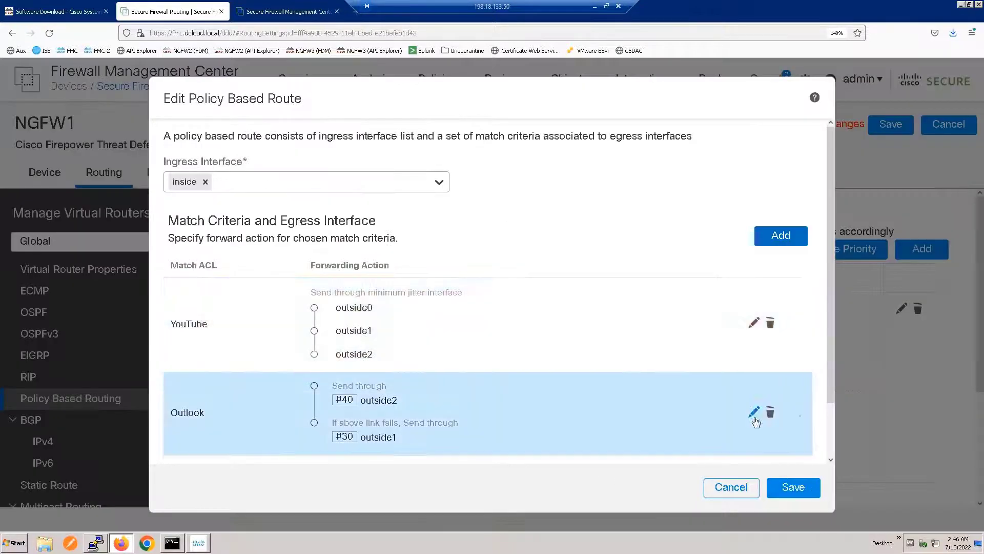
- Set Outlook's interface ordering to Minimal Packet Loss and save the policy based route
click(754, 412)
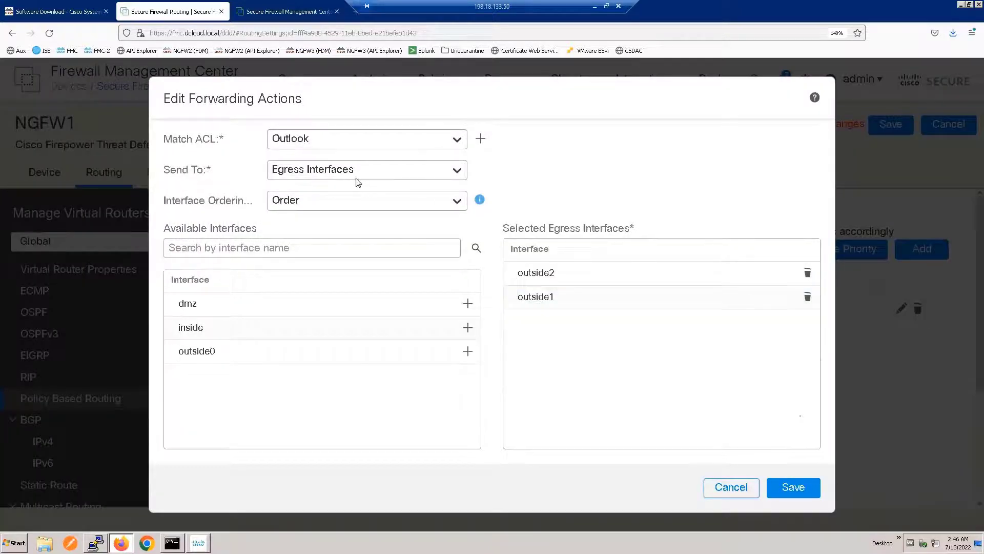
click(367, 204)
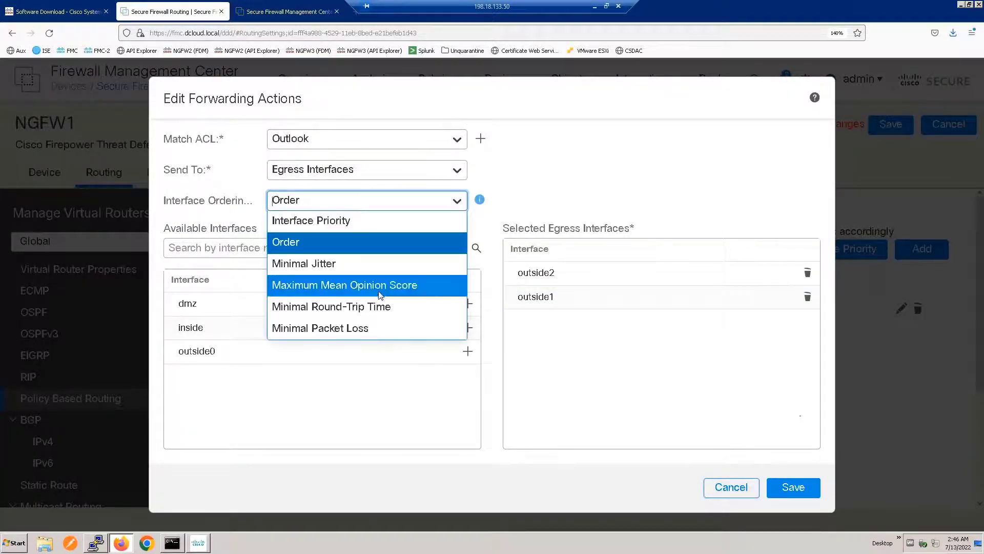
click(386, 335)
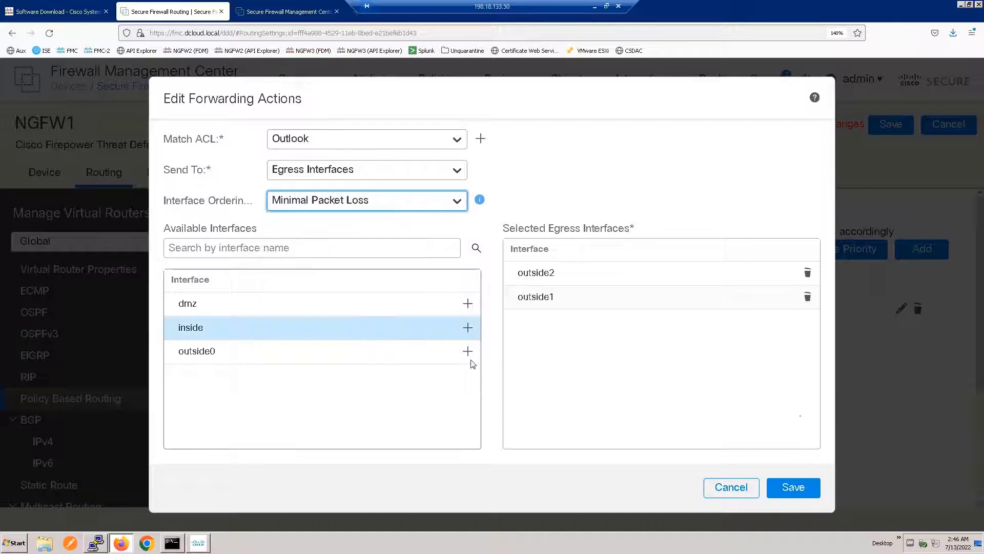
click(808, 488)
click(808, 488)
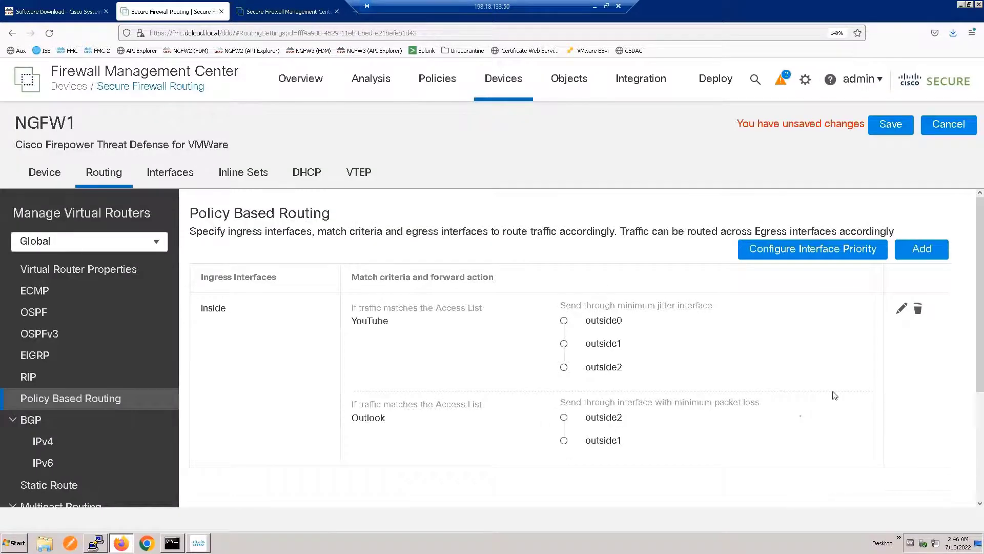
- Save the routing changes and deploy them to NGFW1
click(895, 125)
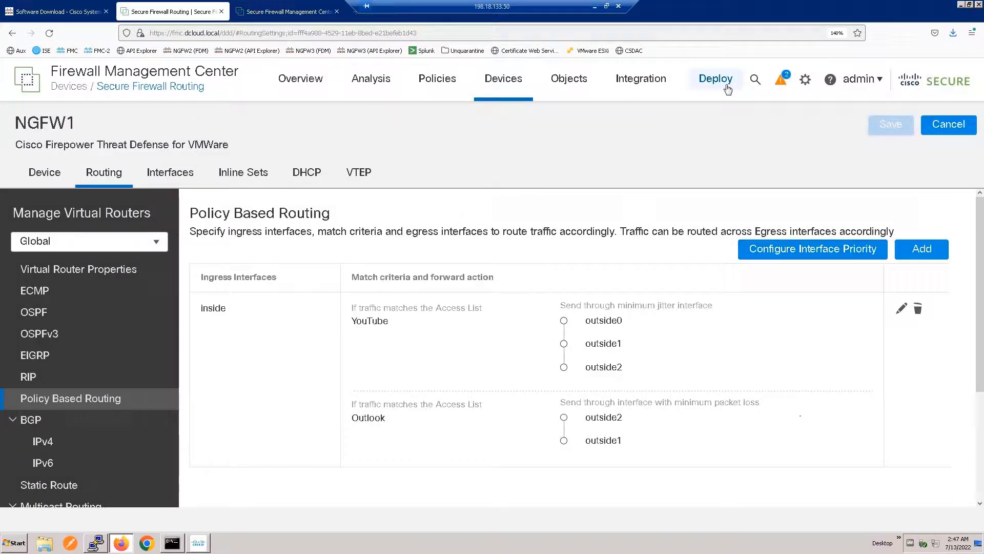
click(716, 78)
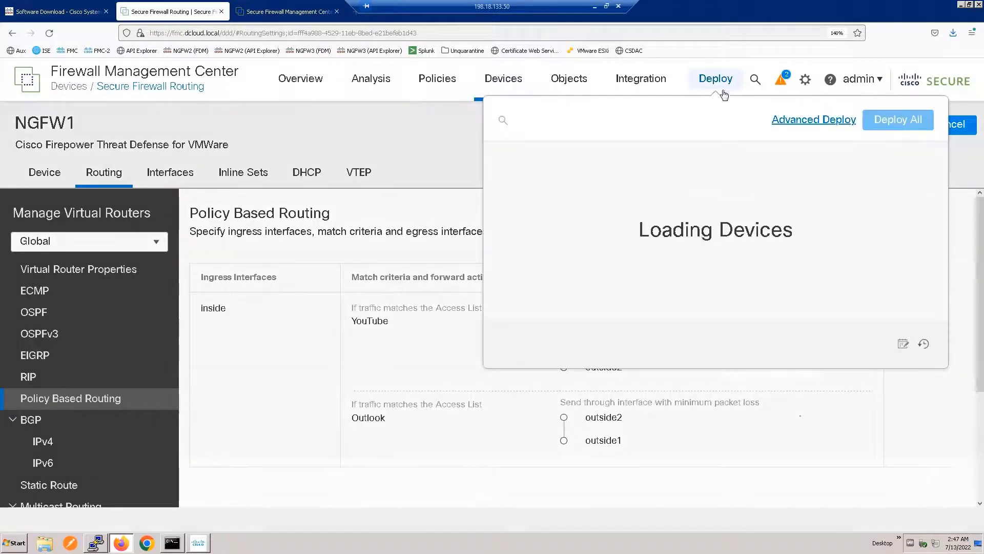
click(898, 120)
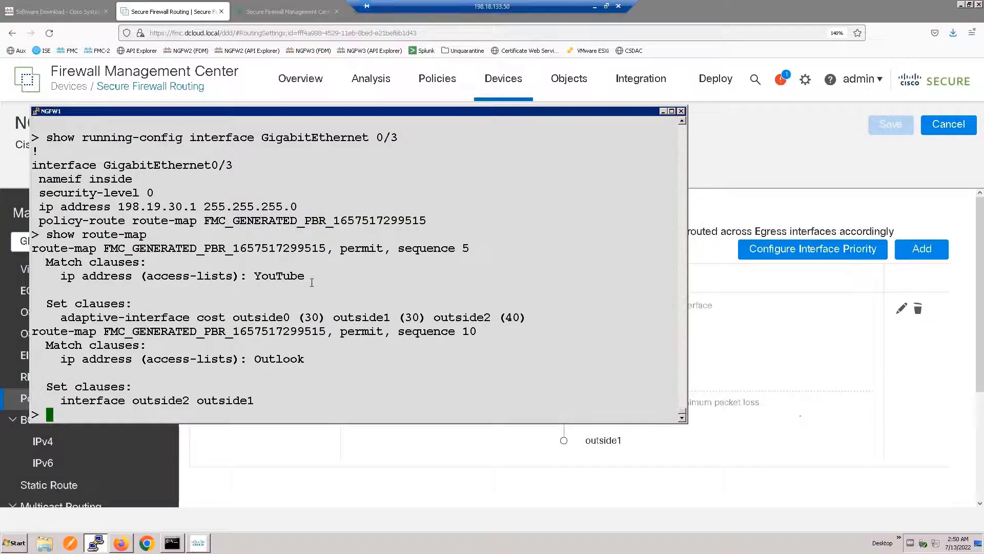
- Re-run show route-map and mark 'jitter' for YouTube and 'lost' for Outlook
key(Return)
key(Return)
key(Return)
key(Return)
key(Return)
key(Return)
key(Return)
key(Return)
key(Return)
key(Up)
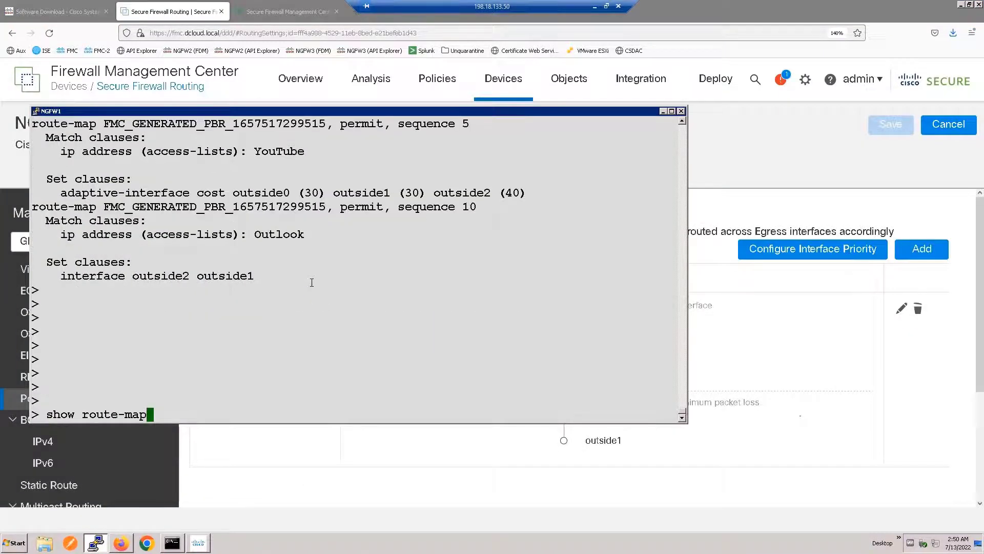
key(Return)
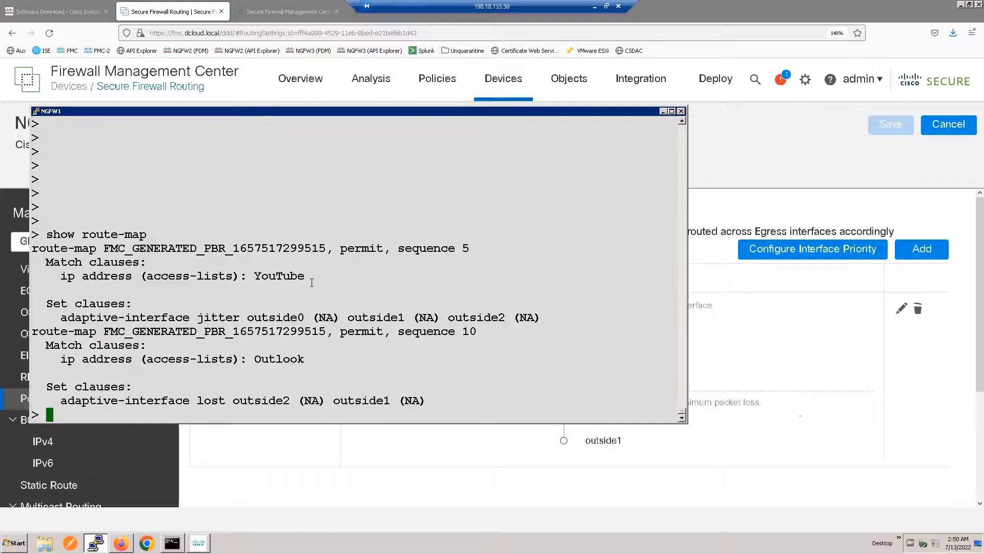
double_click(222, 316)
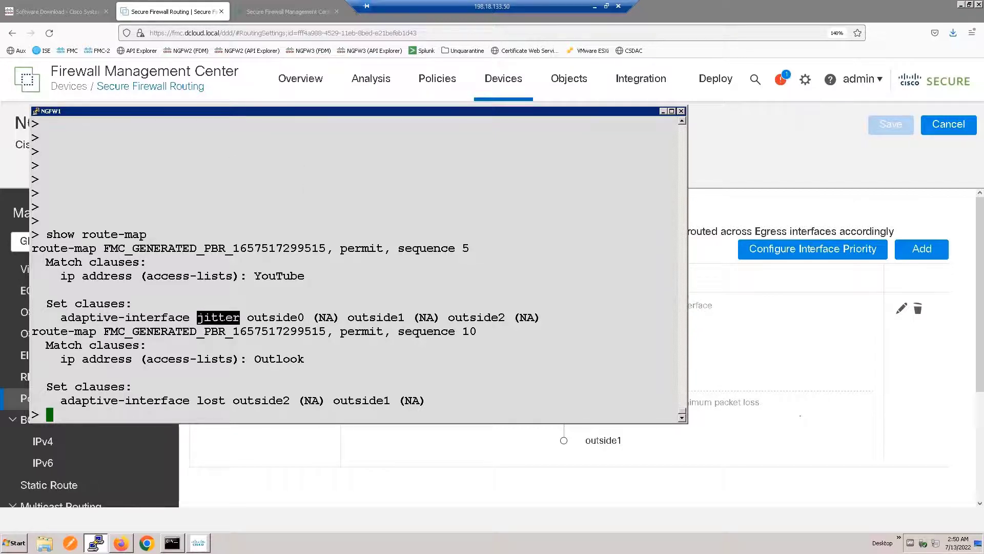
double_click(212, 400)
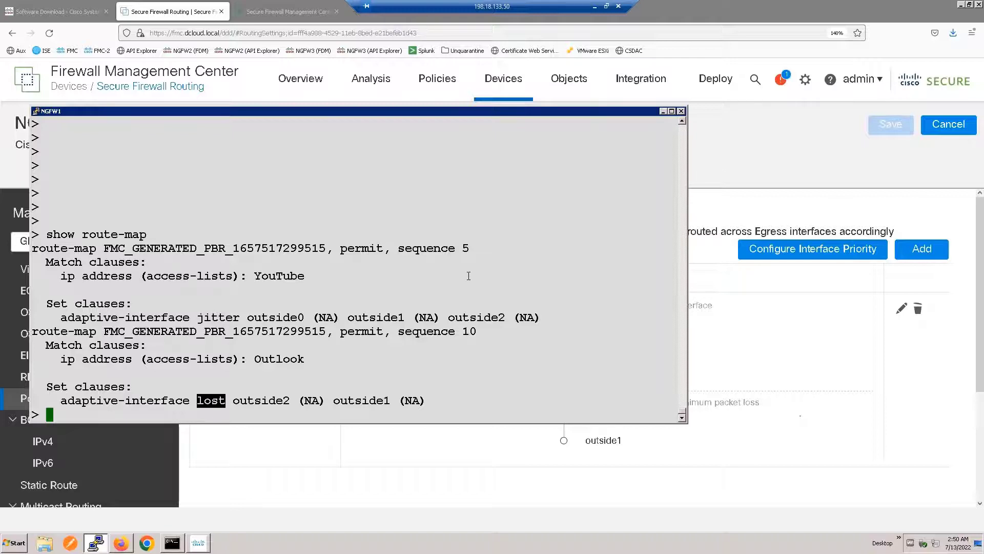